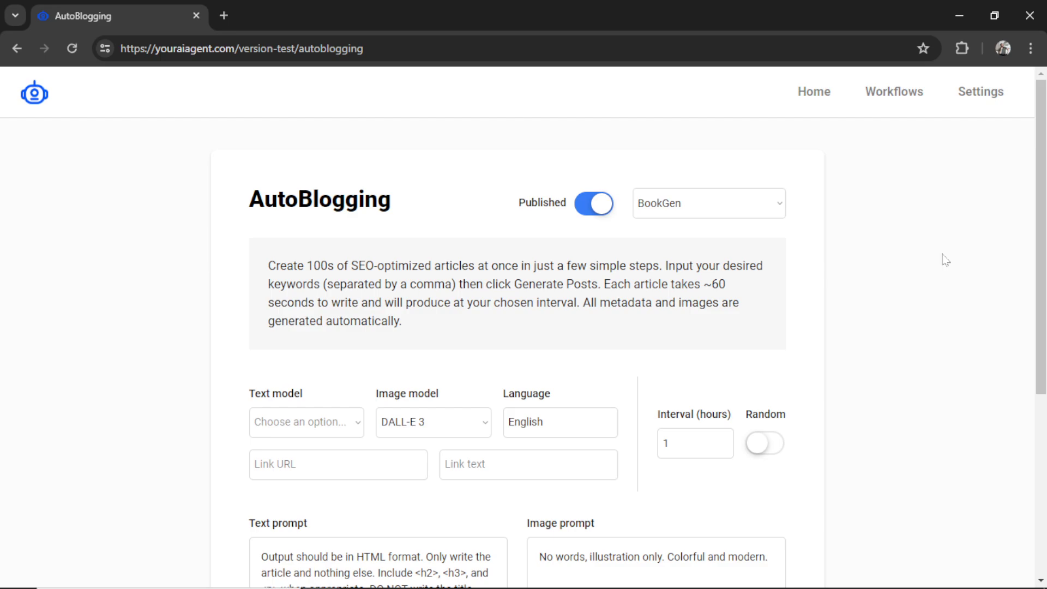
Go from the AutoBlogging form to the Connections settings page listing platforms to connect
scroll(946, 260, down, 5)
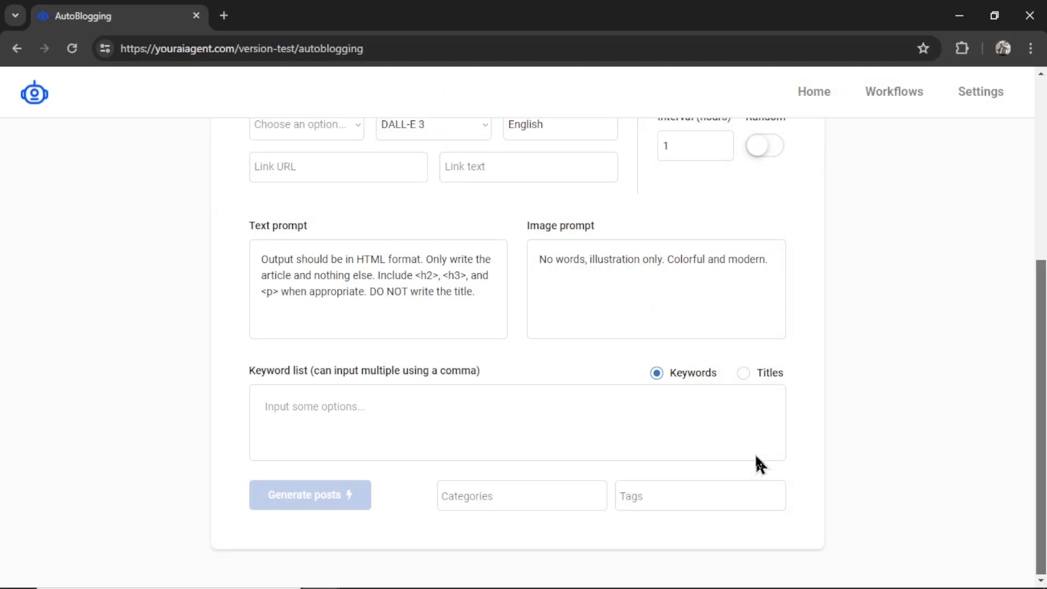
click(980, 91)
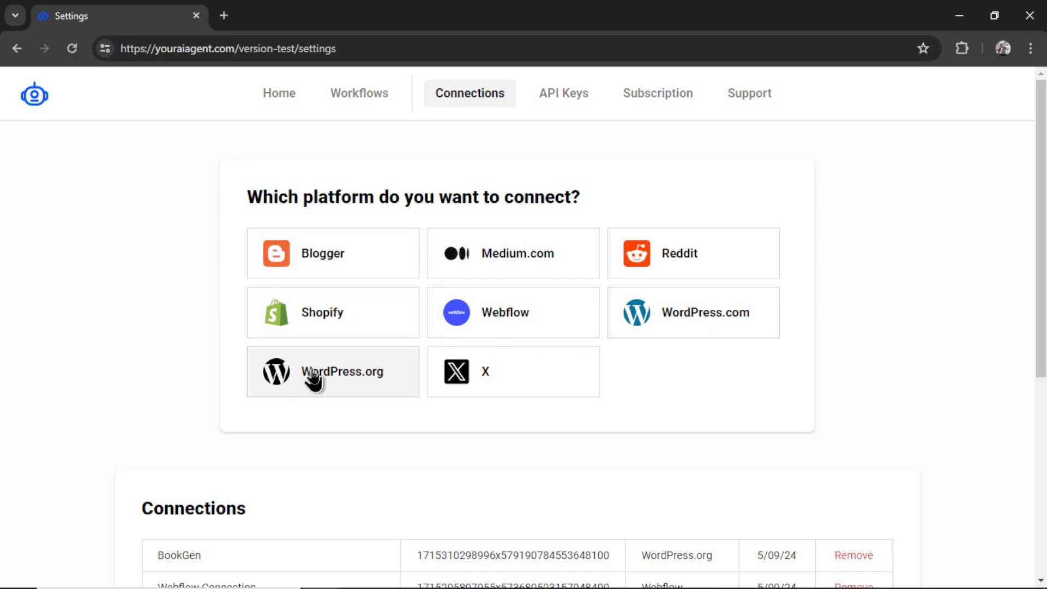
Show the API Keys settings holding the OpenAI, Gemini, Claude and Stable Diffusion 3 keys
click(567, 105)
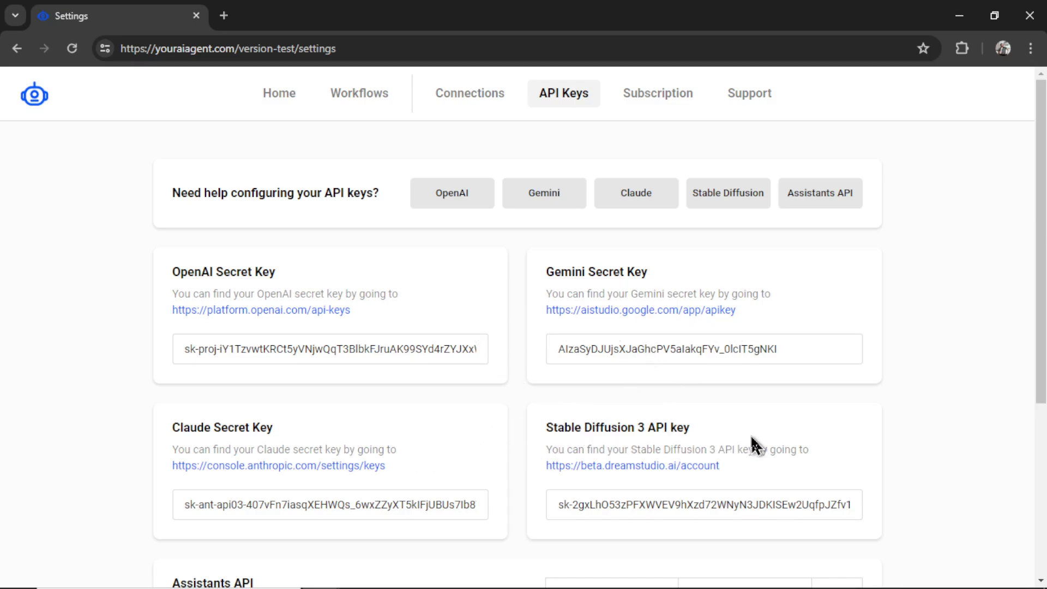
Check the Assistants API card, then return to the Connections settings
scroll(755, 444, down, 5)
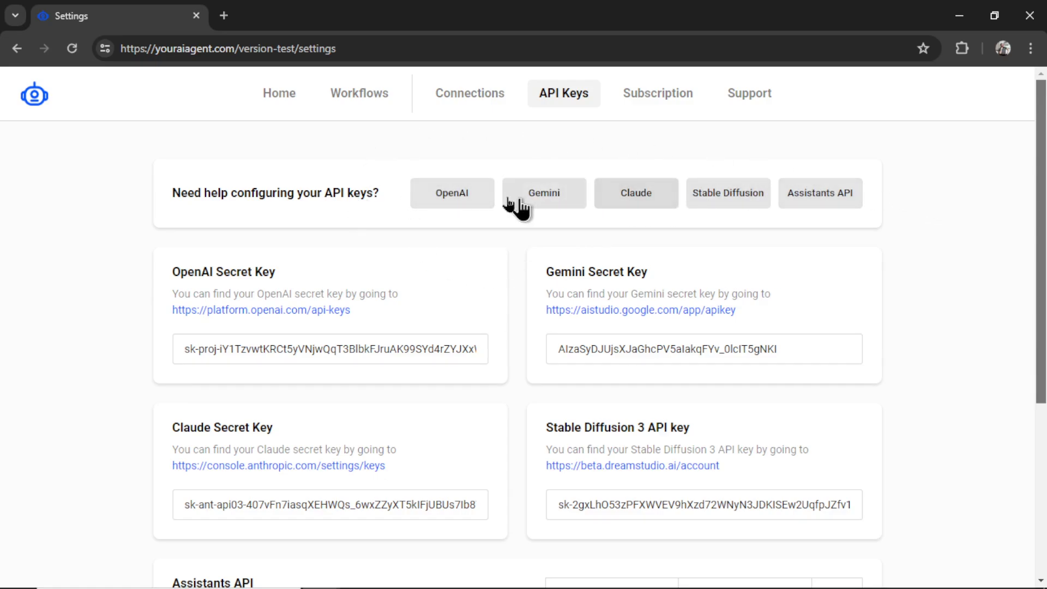
click(470, 93)
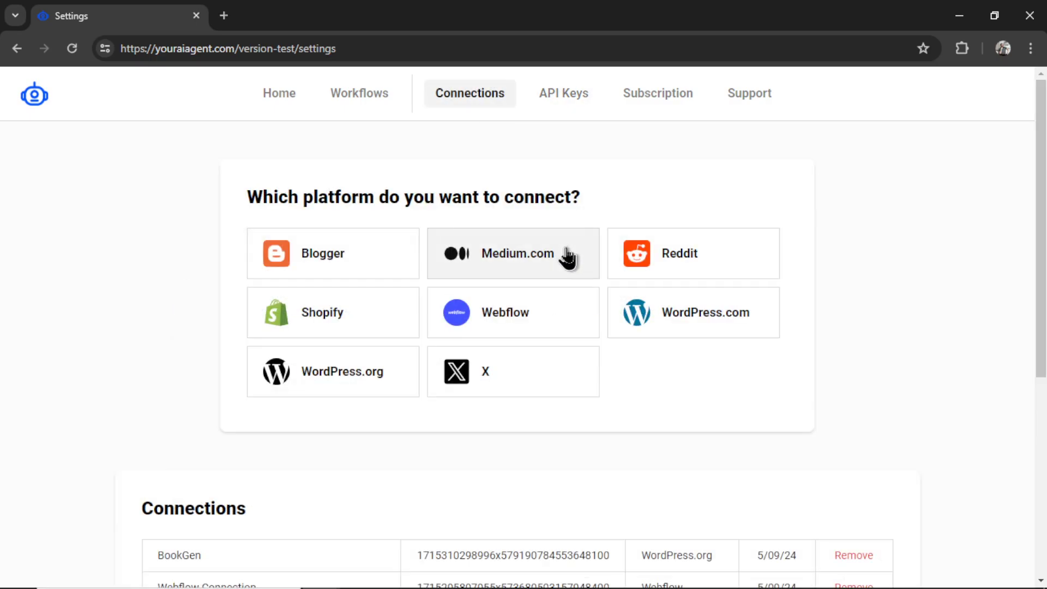
Review the Webflow connection's configuration
click(550, 322)
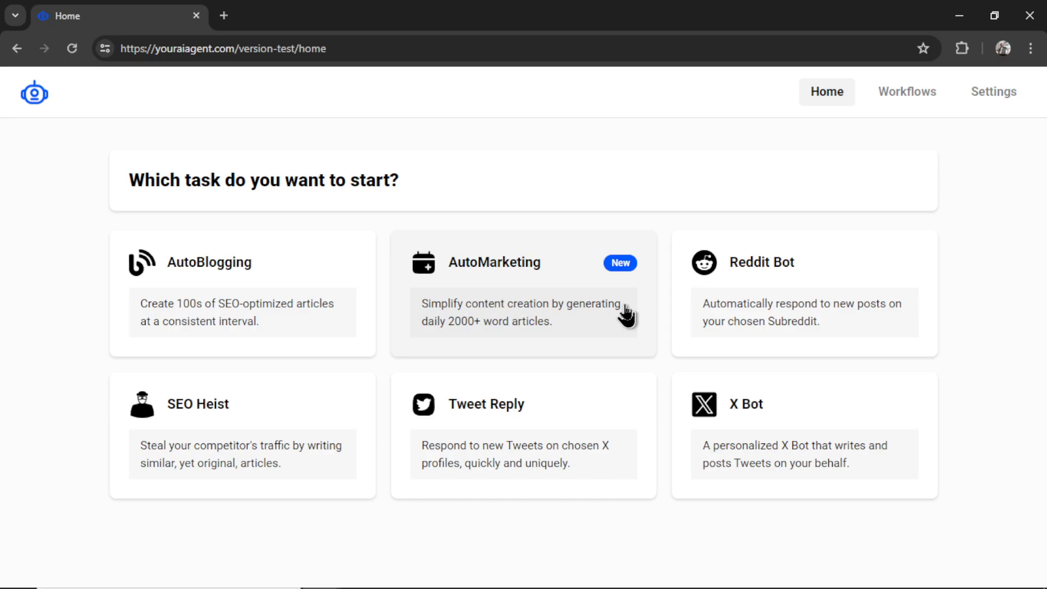
Start an AutoBlogging task that posts to Webflow Connection with Published switched off
click(241, 264)
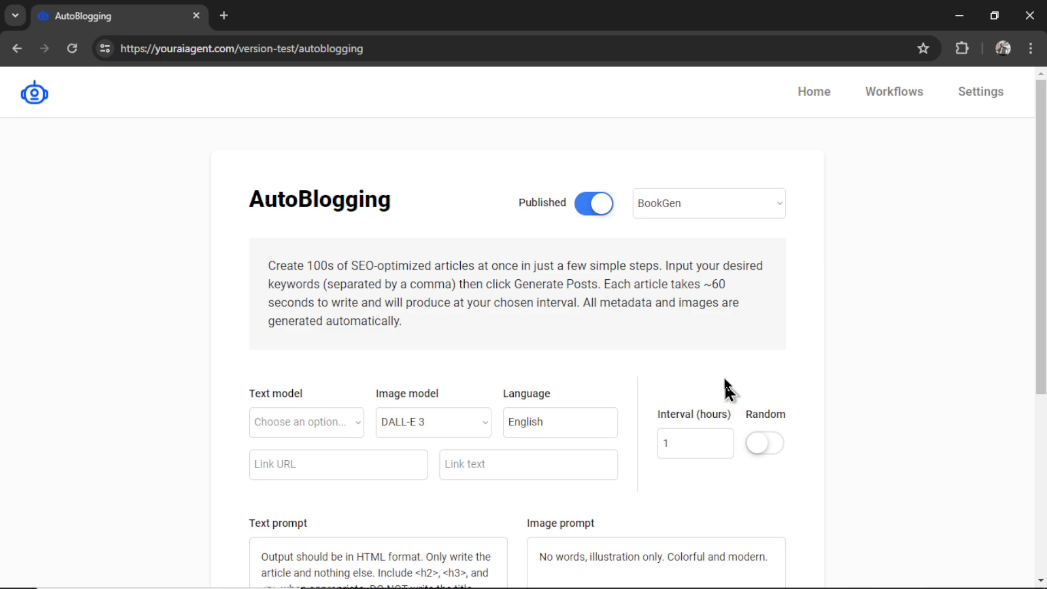
click(750, 211)
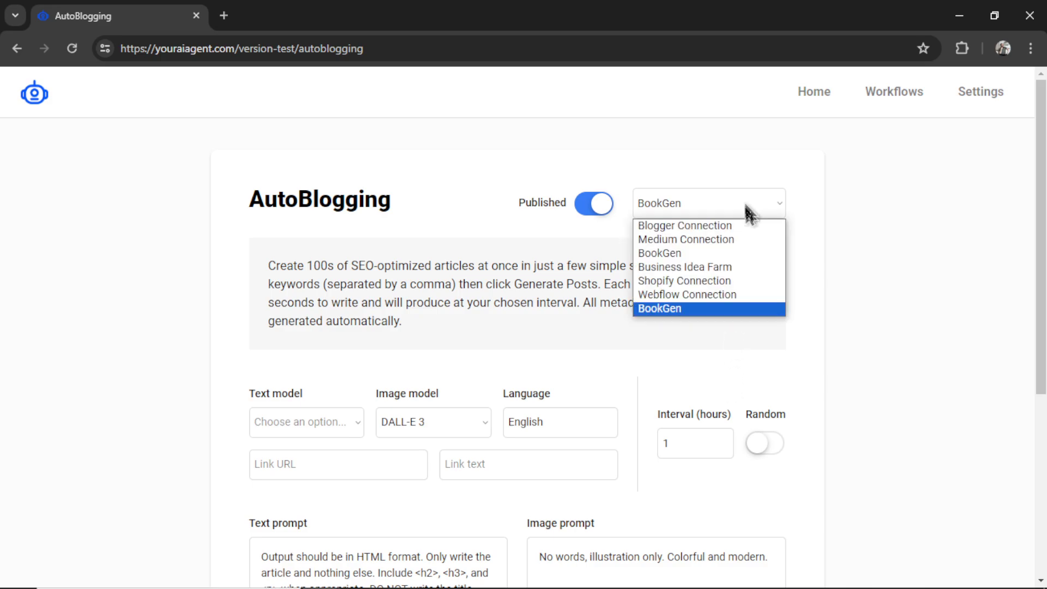
click(751, 305)
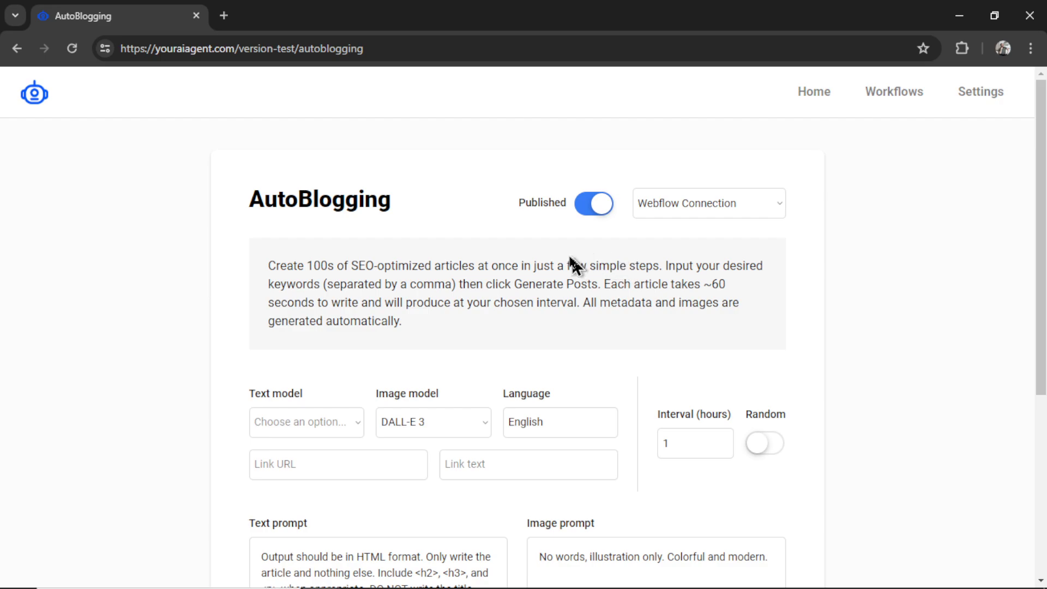
click(599, 209)
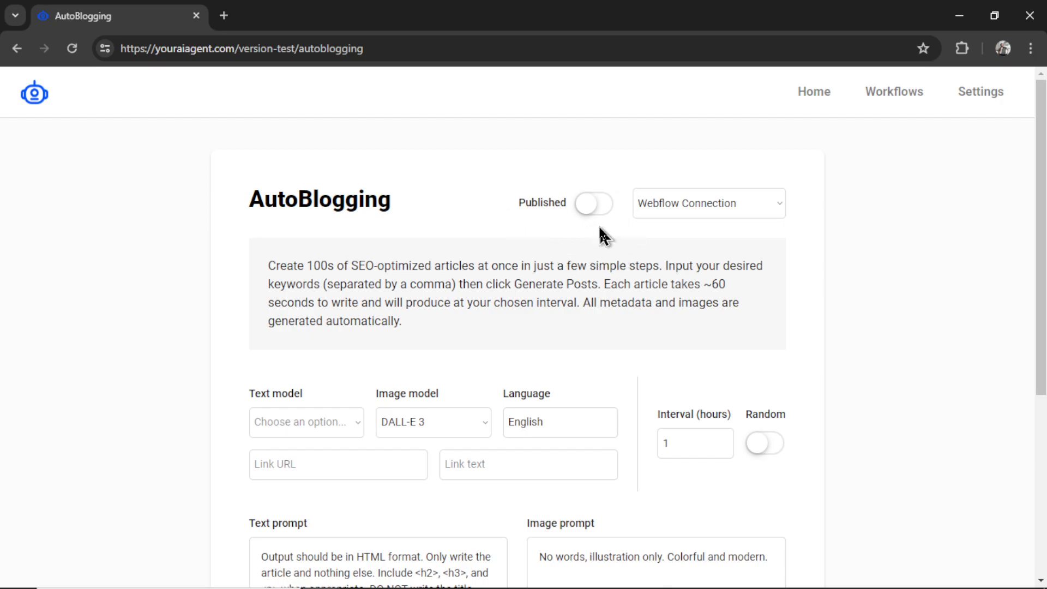
Choose GPT-4 Turbo as the text model and Stable Diffusion 3 as the image model
scroll(556, 309, down, 3)
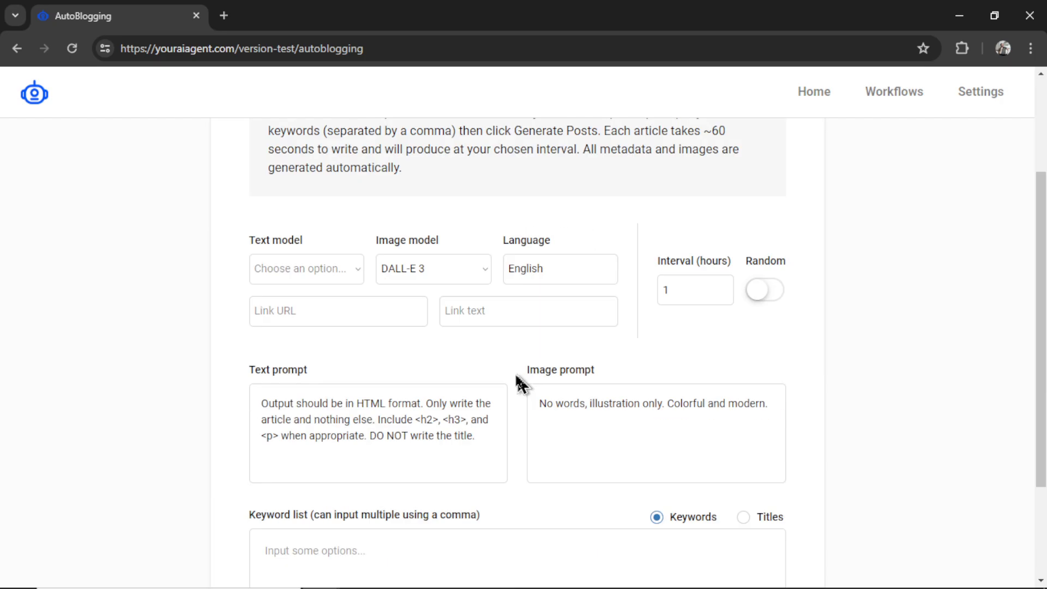
click(332, 266)
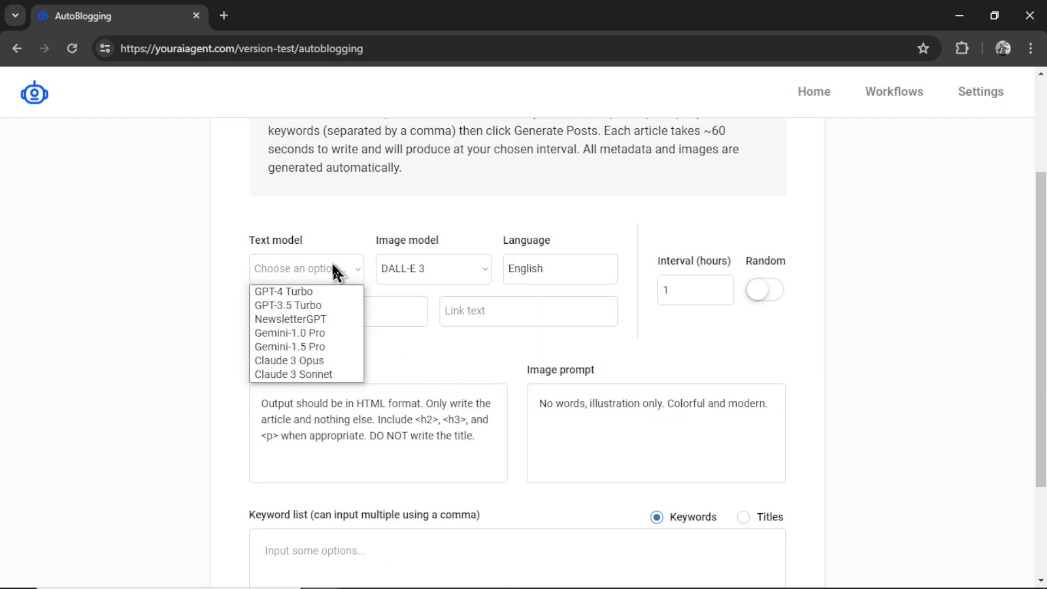
click(334, 294)
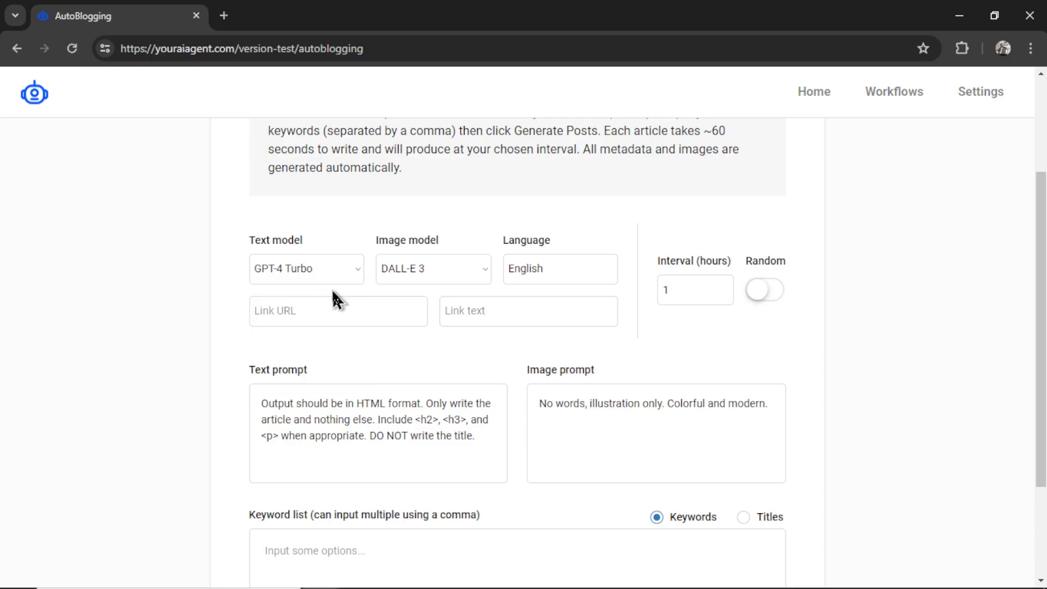
click(469, 274)
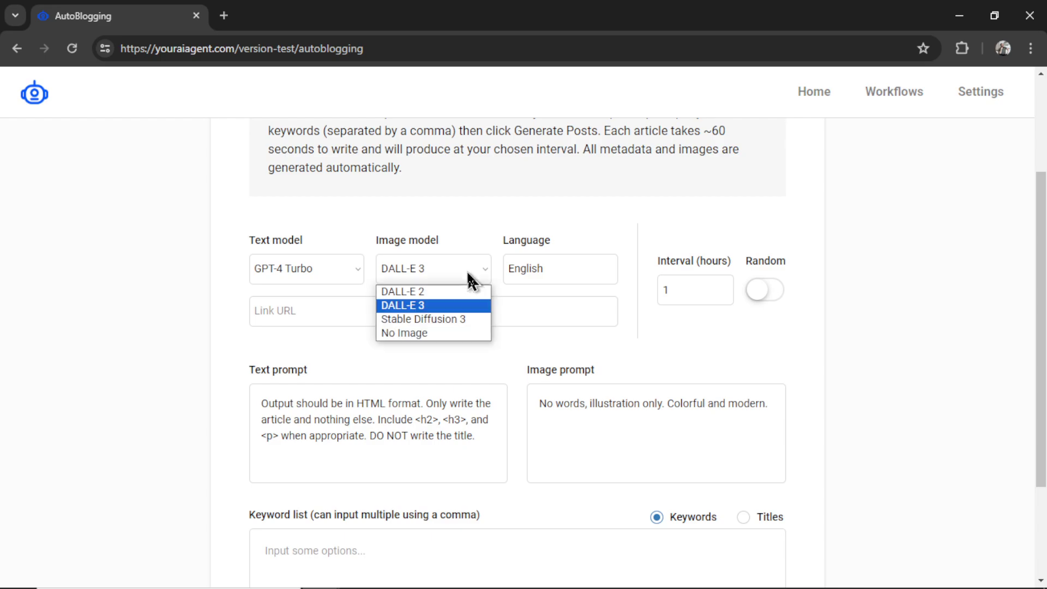
click(464, 327)
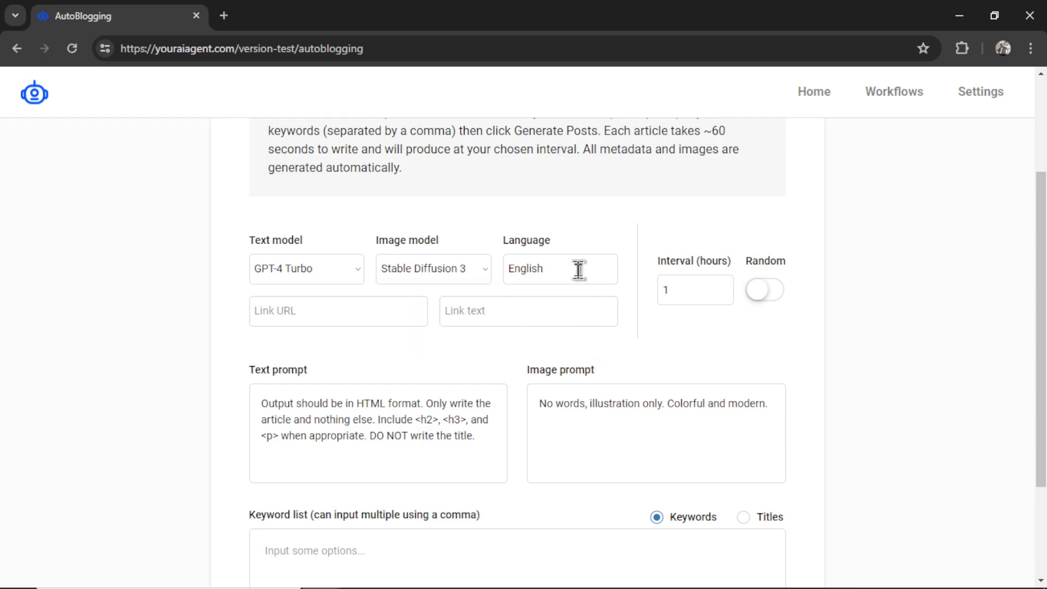
double_click(698, 288)
text(24)
click(367, 318)
text(https://youraiagent.com)
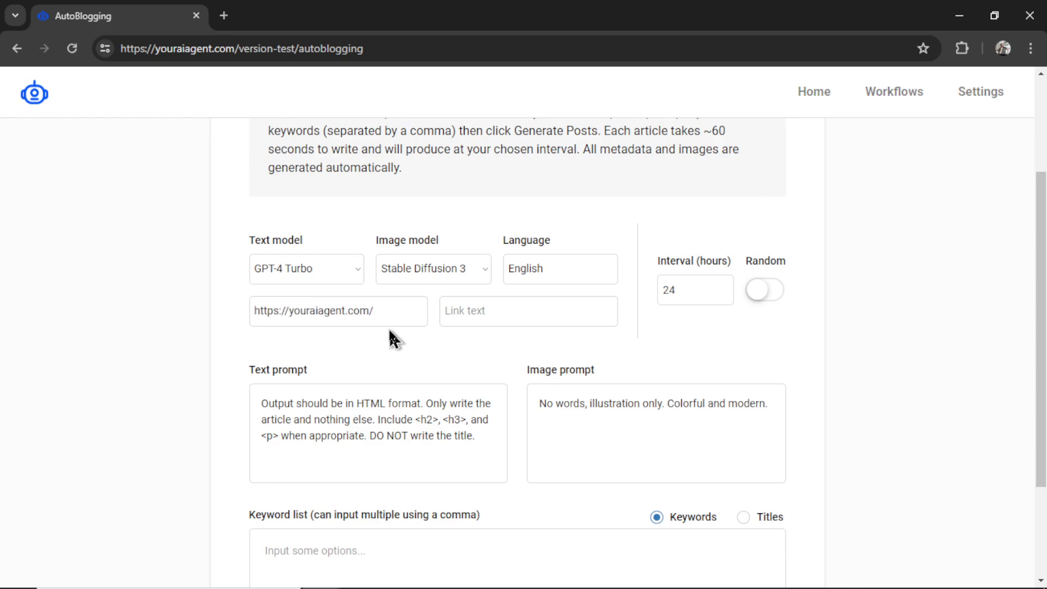
click(527, 321)
text(Top Tier AI Agents)
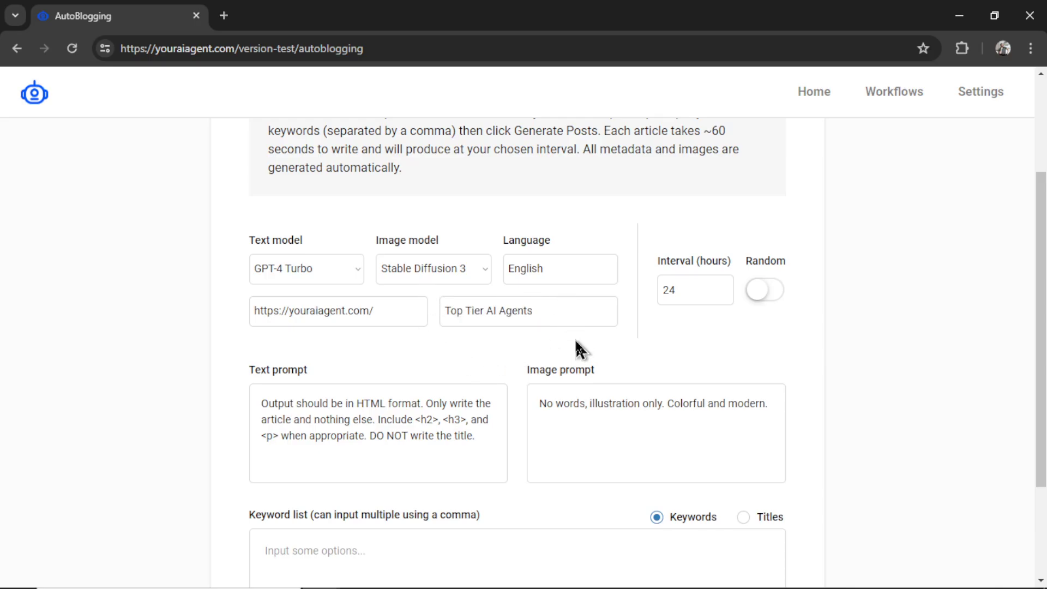
Replace the Text prompt with the ComicBox retro comic subscription box business description
scroll(580, 349, down, 3)
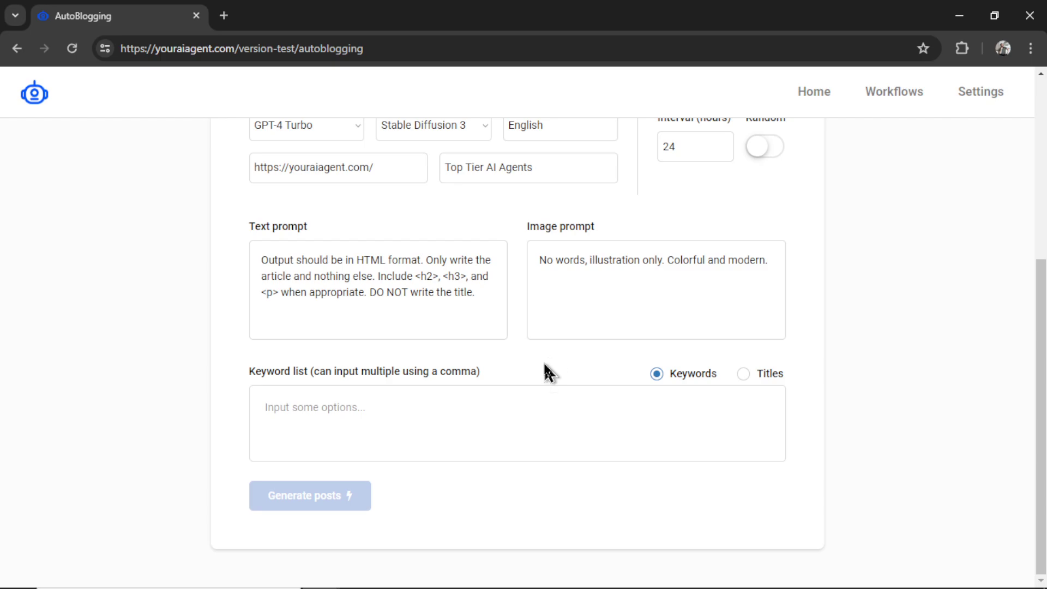
click(479, 310)
drag(487, 296, 257, 262)
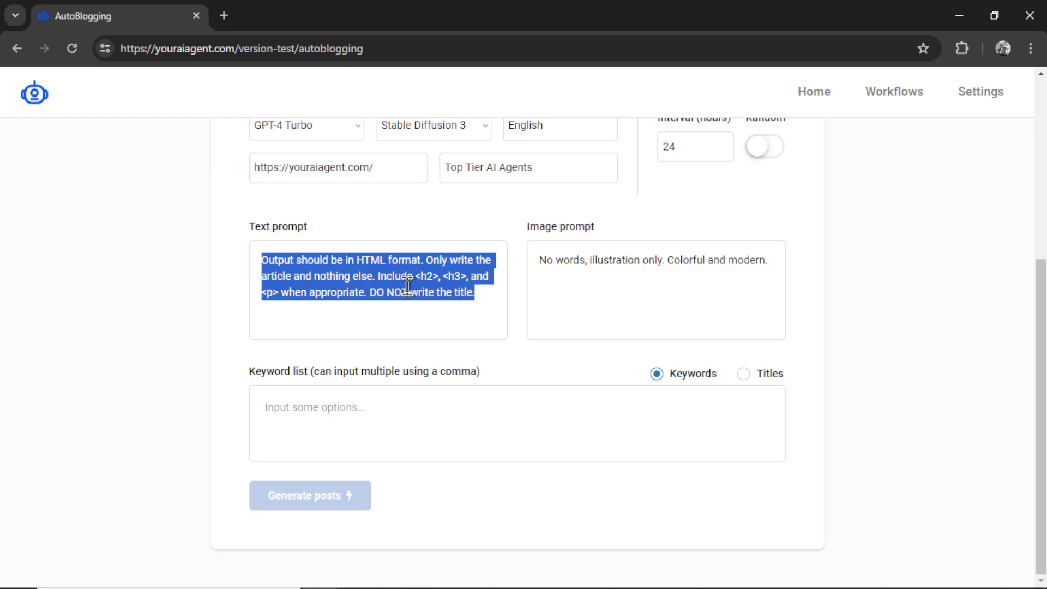
text(My business is called ComicBox and it creates subscription boxes with retro comic books.)
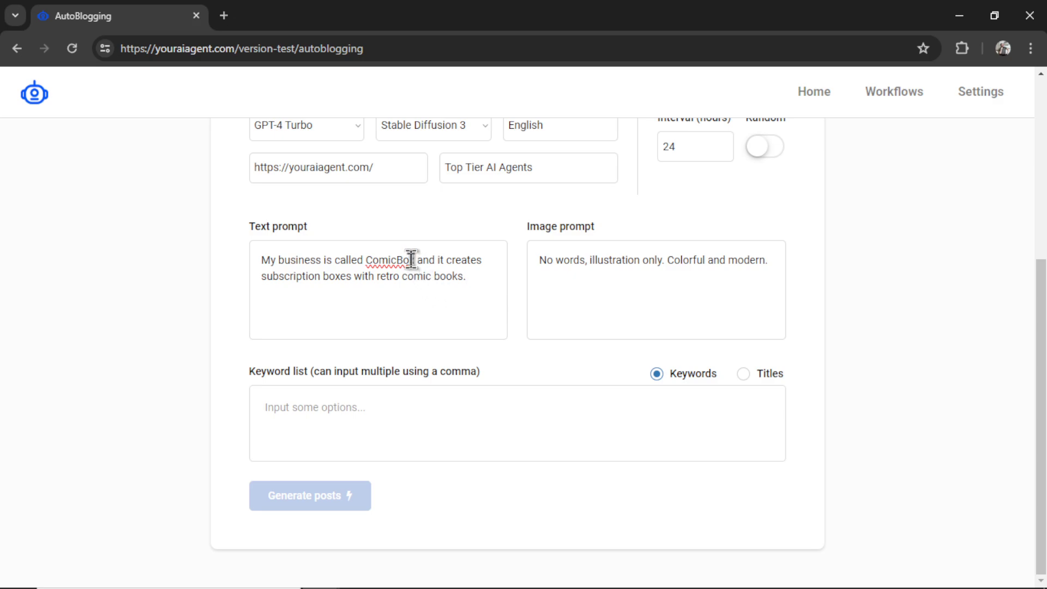
drag(415, 260, 365, 260)
End the image prompt with 'Comic book style.' instead of 'Colorful and modern.'
click(774, 262)
drag(589, 260, 670, 260)
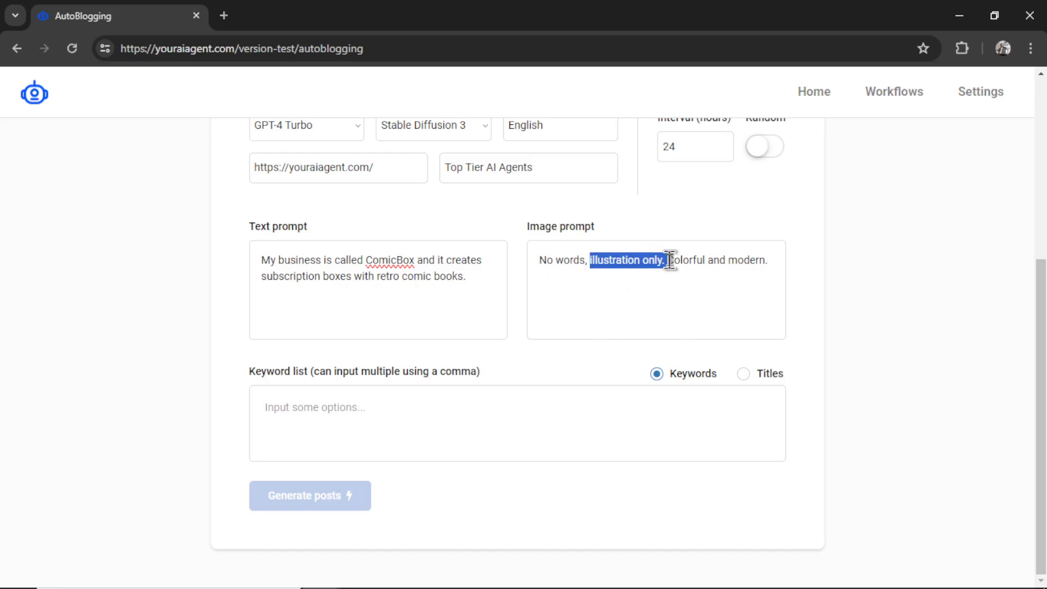
click(727, 260)
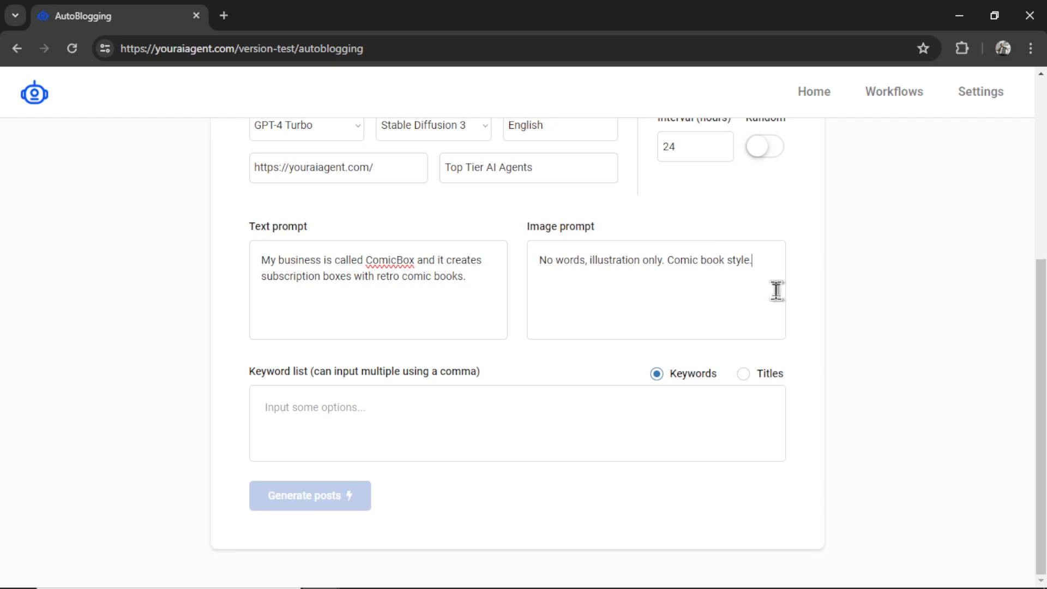
drag(760, 260, 667, 260)
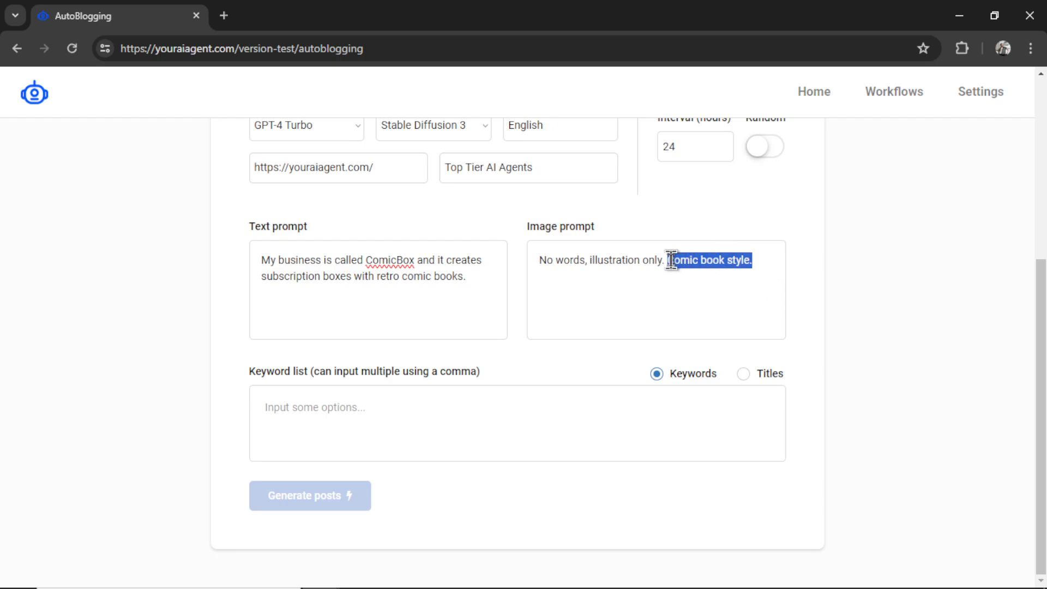
click(771, 300)
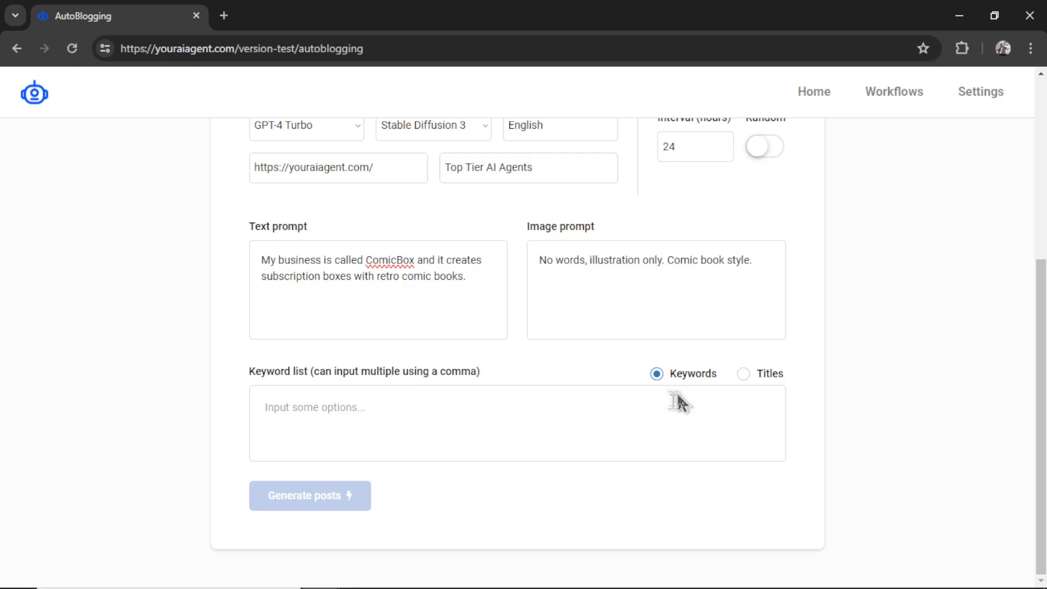
Switch the list input from keywords to Titles
click(745, 375)
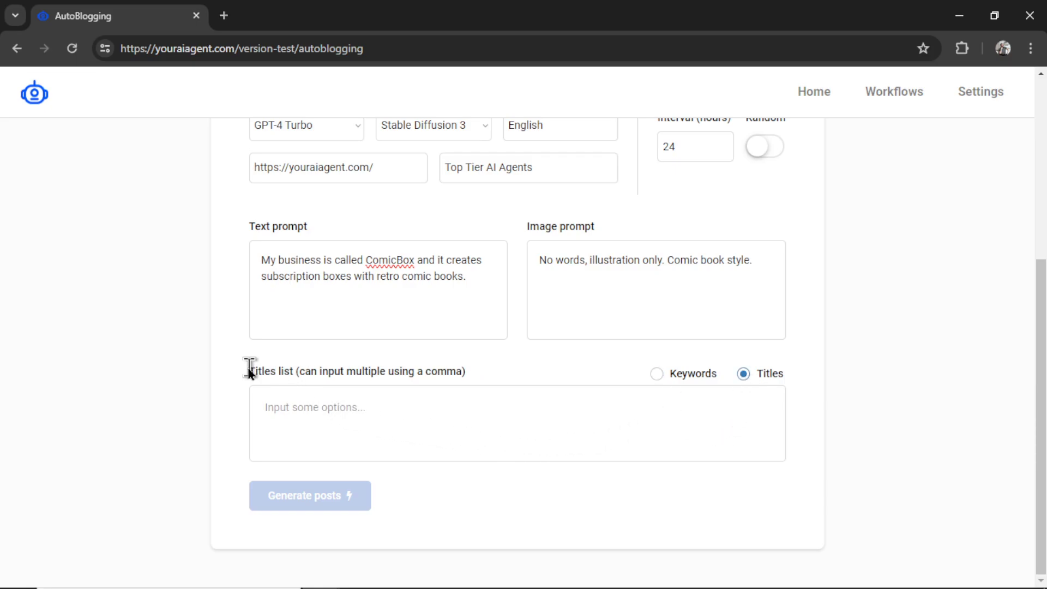
drag(248, 370, 300, 367)
click(568, 353)
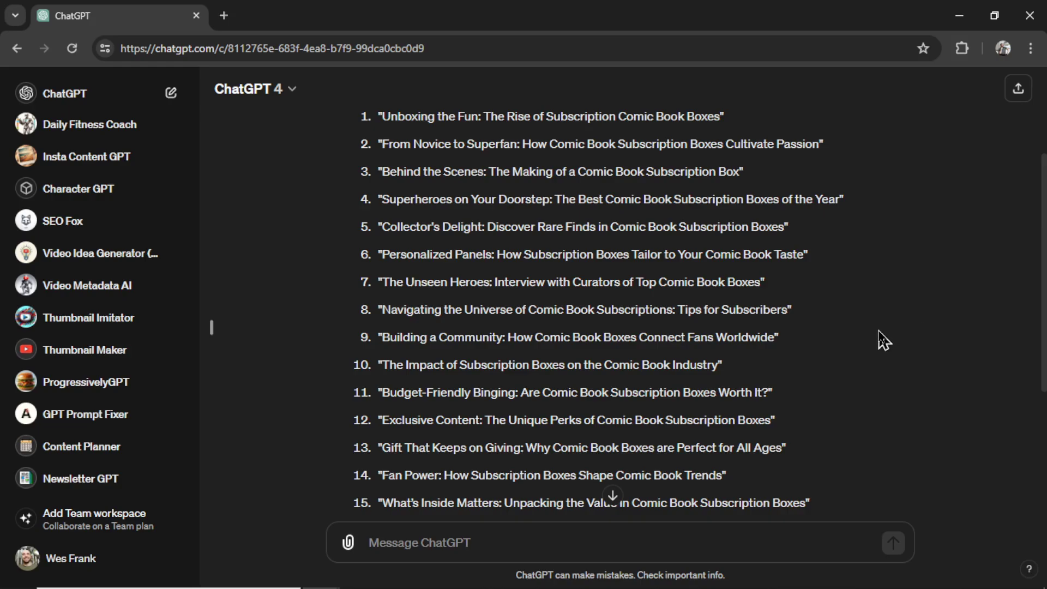
Select the 'From Novice to Superfan: How Comic Book Subscription Boxes Cultivate Passion' title in ChatGPT
scroll(879, 335, up, 2)
scroll(773, 213, down, 1)
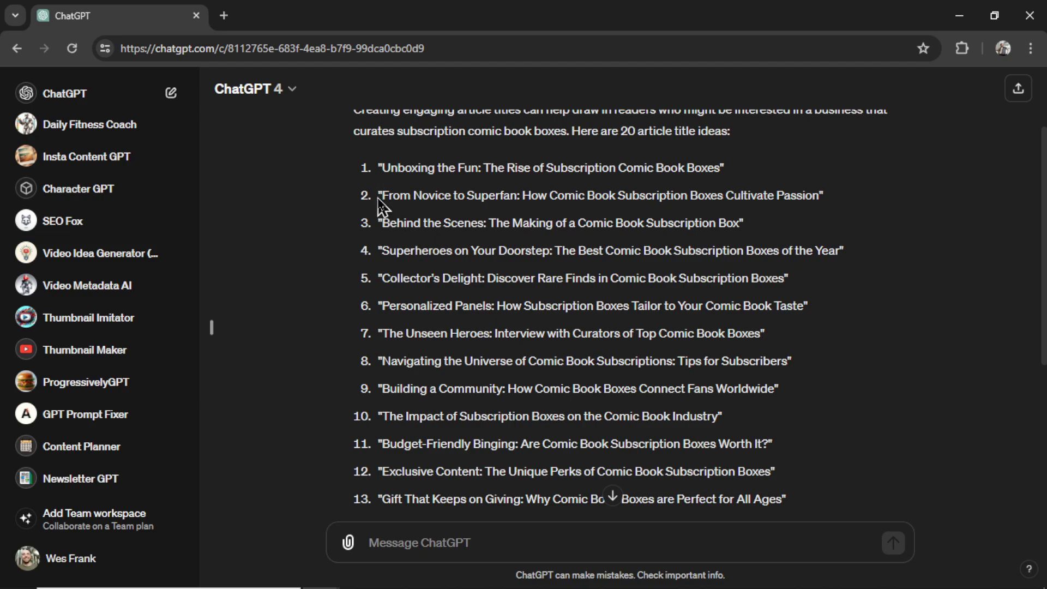
drag(382, 198, 820, 197)
key(ctrl+c)
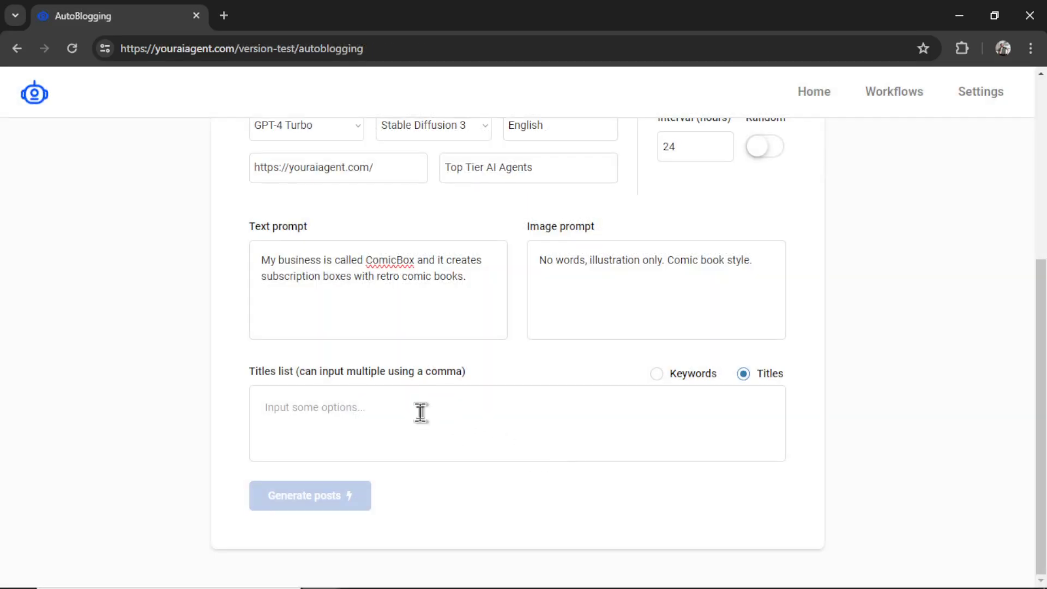
Enter the Novice to Superfan, Gift That Keeps on Giving and Sustainable Superheroes titles as Titles entries
click(415, 414)
key(ctrl+v)
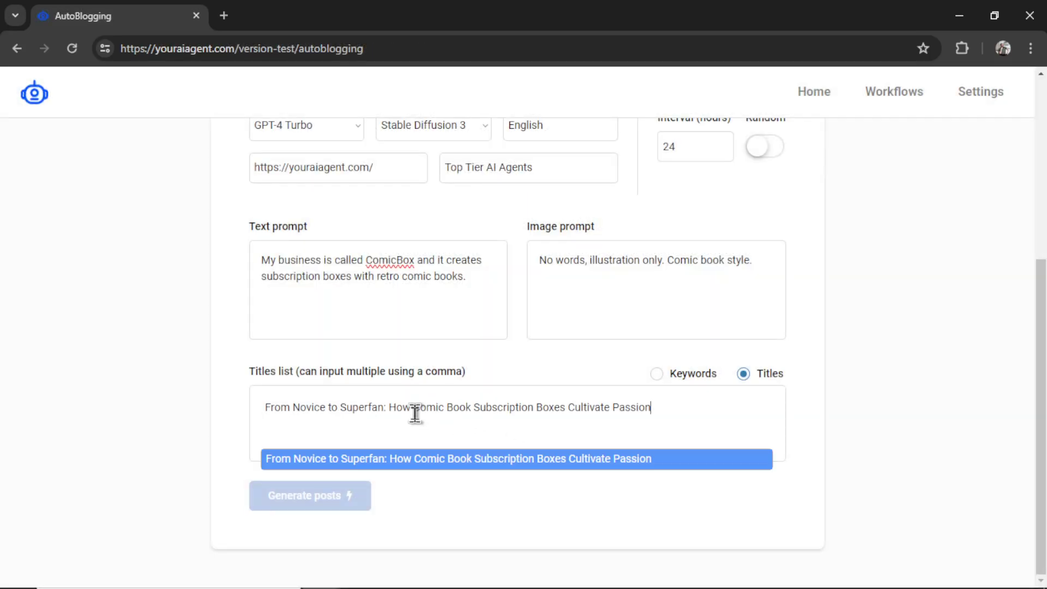
key(Return)
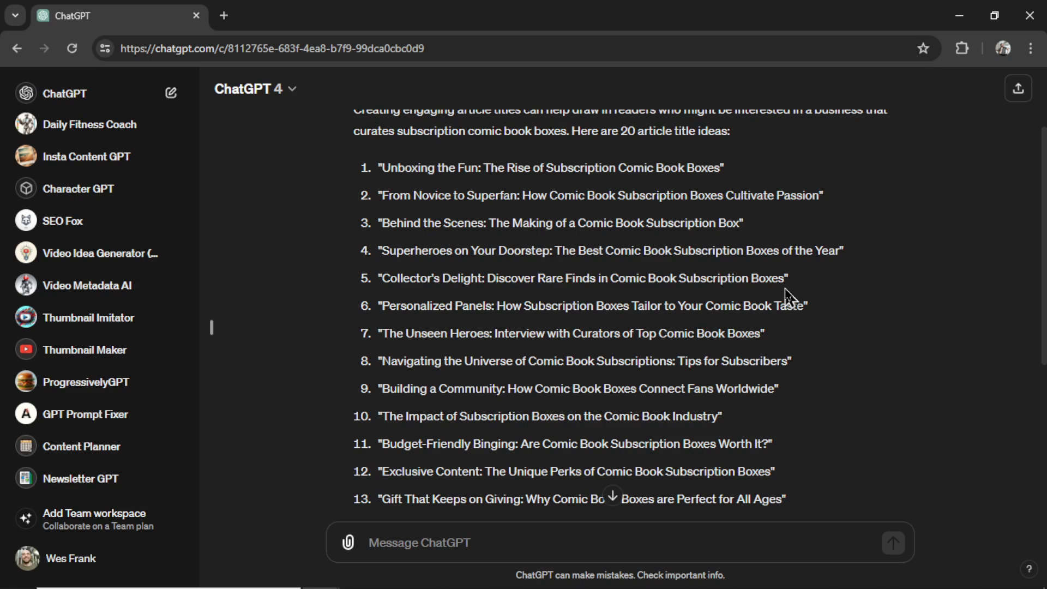
scroll(785, 305, down, 4)
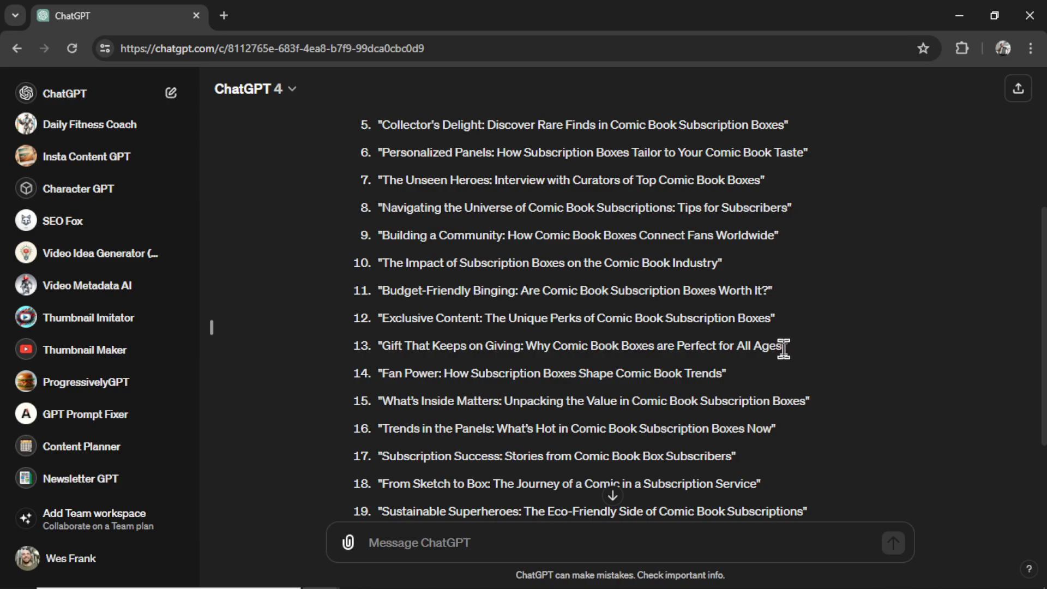
drag(784, 348, 382, 348)
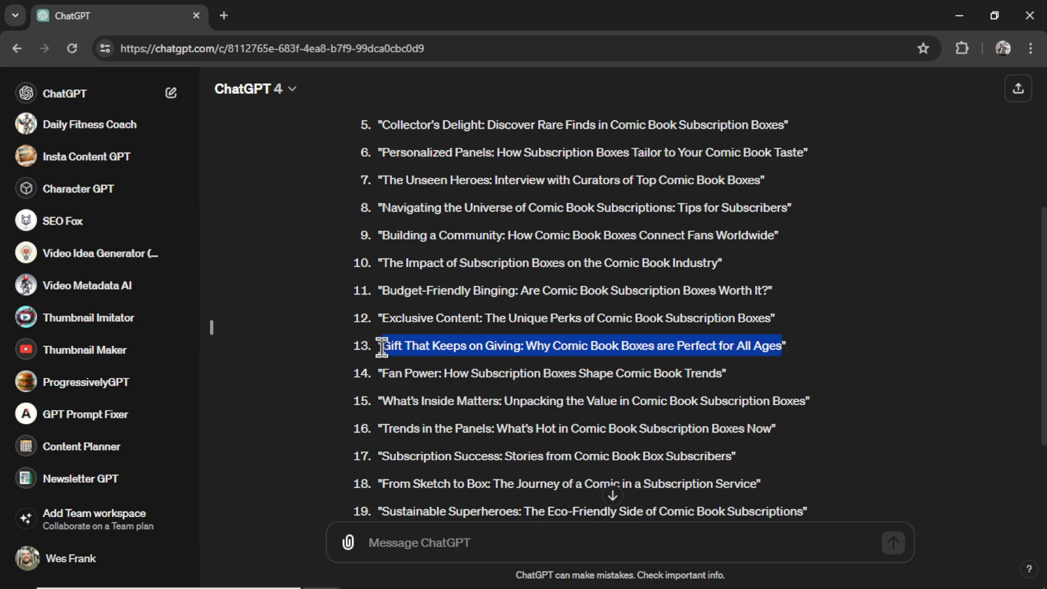
text(Gift That Keeps on Giving: Why Comic Book Boxes are Perfect for All Ages)
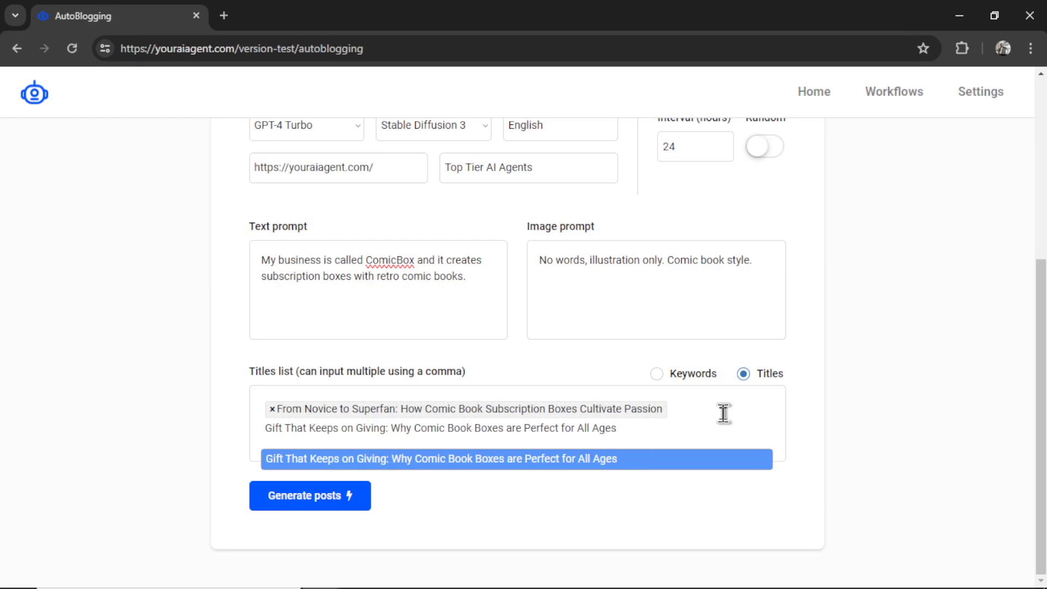
key(Return)
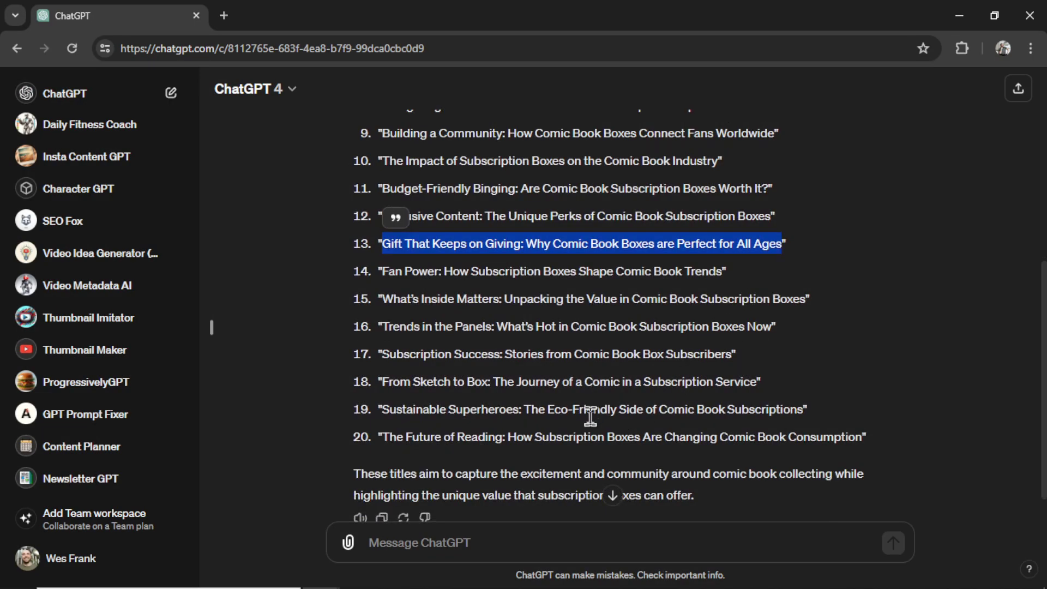
click(802, 414)
drag(802, 415, 383, 410)
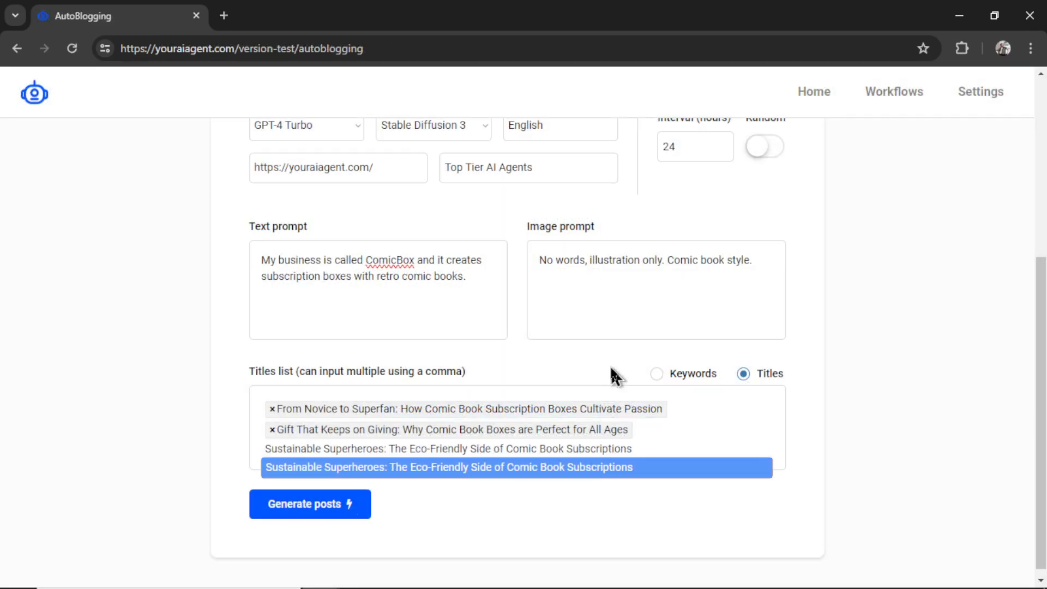
key(Return)
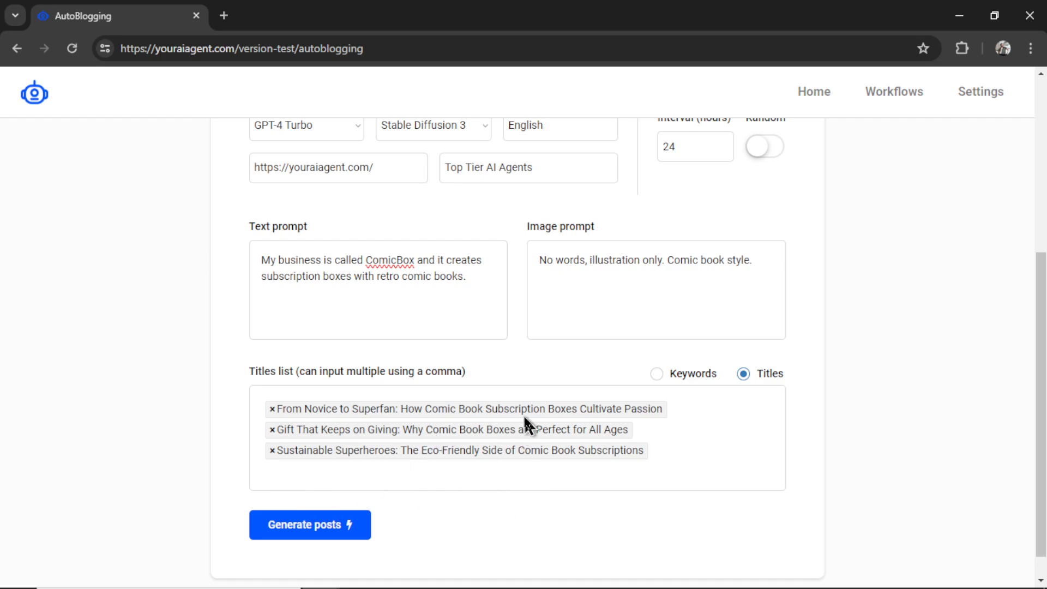
Copy ChatGPT's six unnumbered titles into the AutoBlogging Titles list, bringing it to eight
key(alt+Tab)
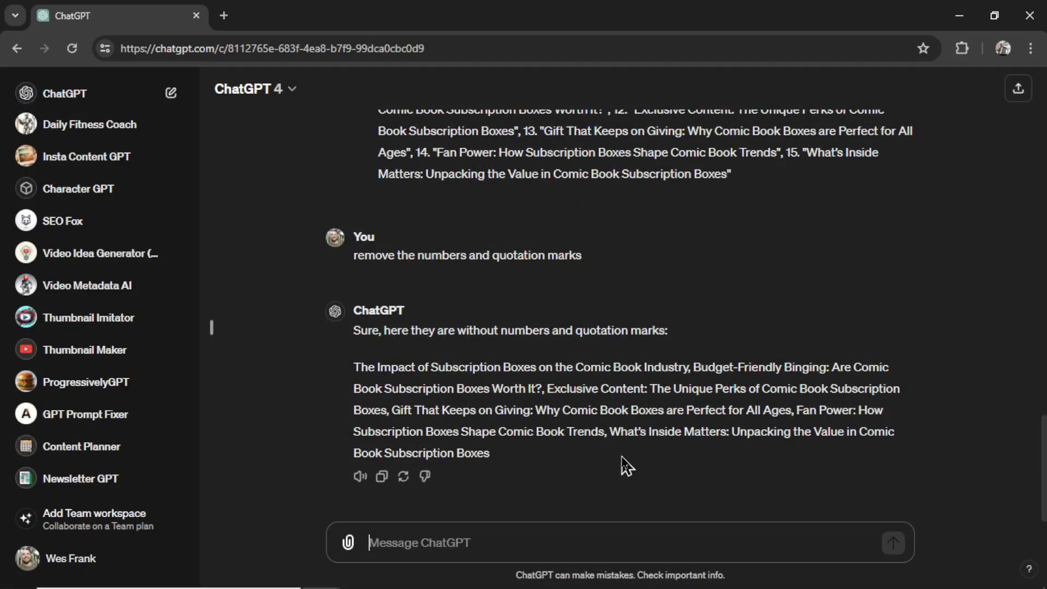
drag(494, 463, 352, 370)
key(ctrl+c)
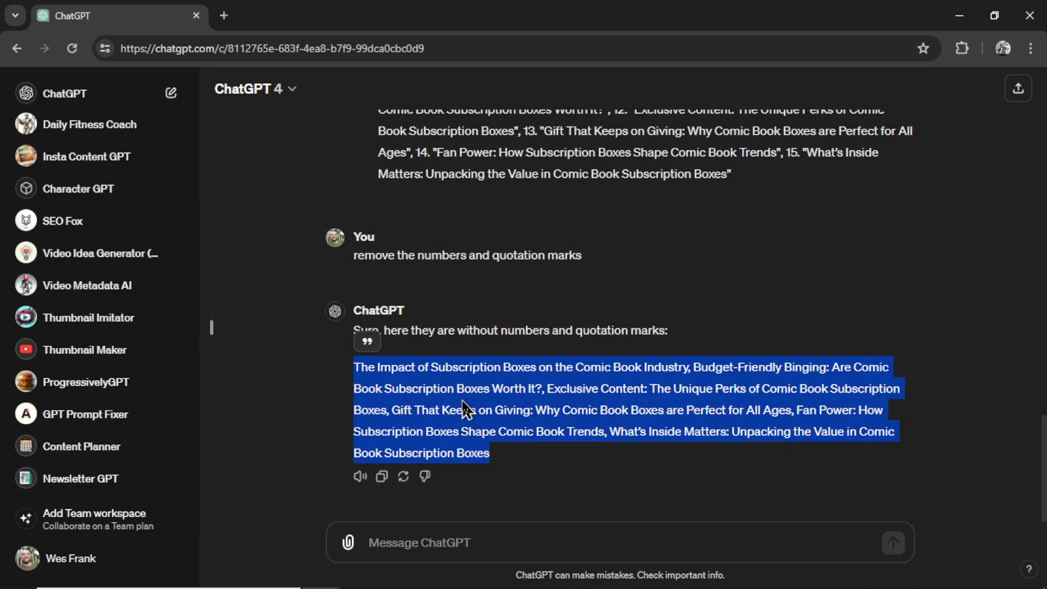
key(alt+Tab)
key(ctrl+v)
key(Return)
scroll(719, 449, down, 2)
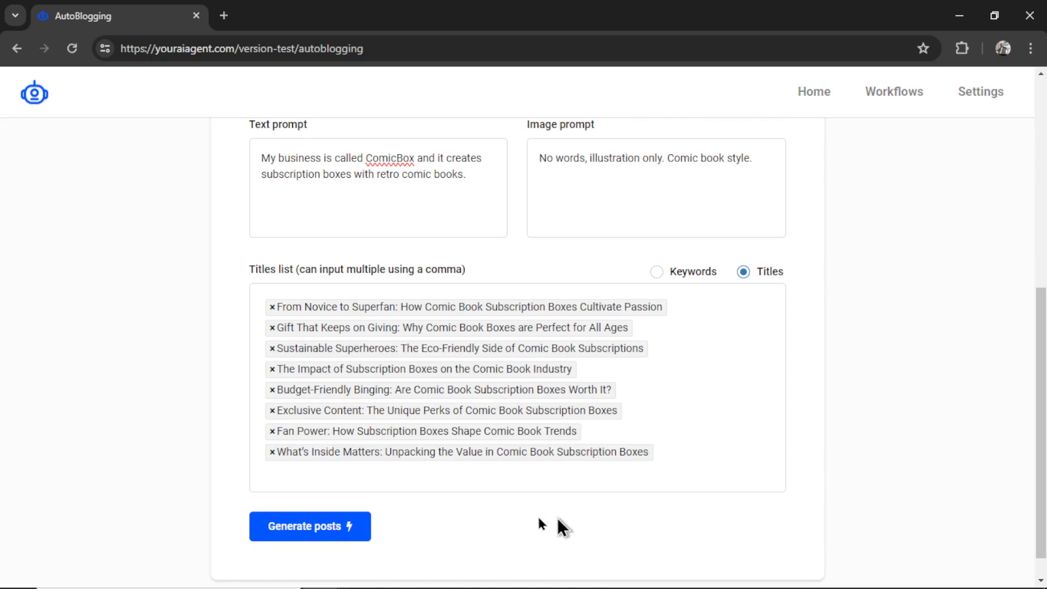
Generate posts to create the 'May 10, 2024 (8 titles)' AutoBlogger workflow
click(341, 533)
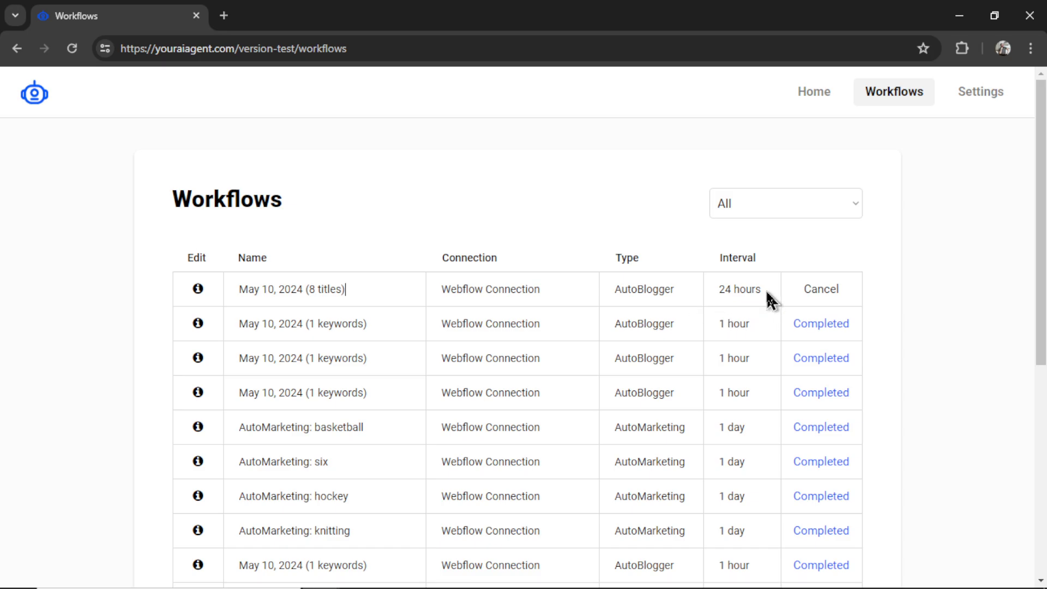
Review the 'May 10, 2024 (8 titles)' workflow details: its titles, next article time and error status
click(198, 289)
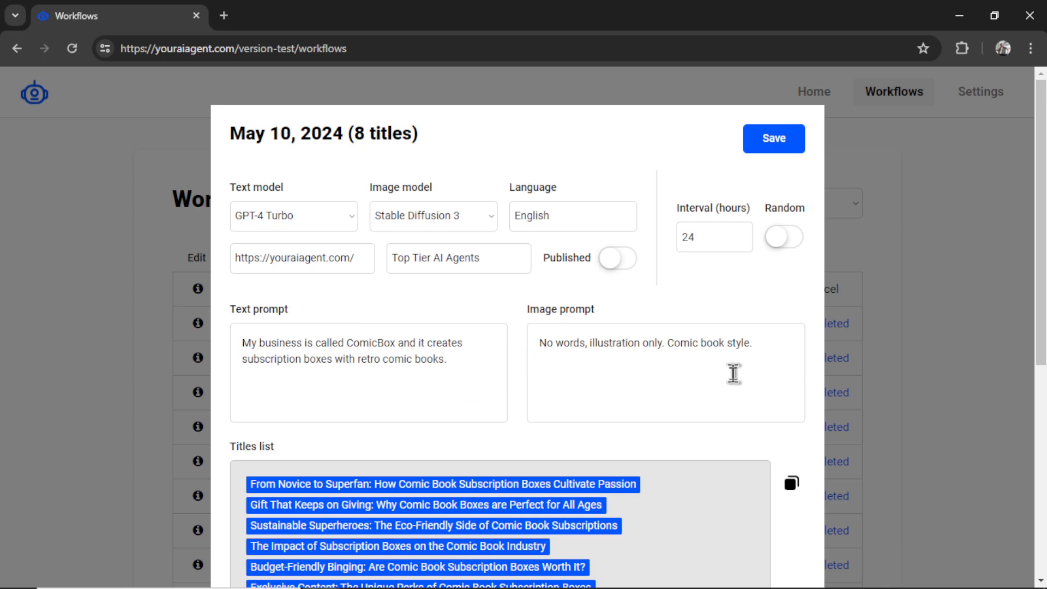
scroll(704, 349, down, 5)
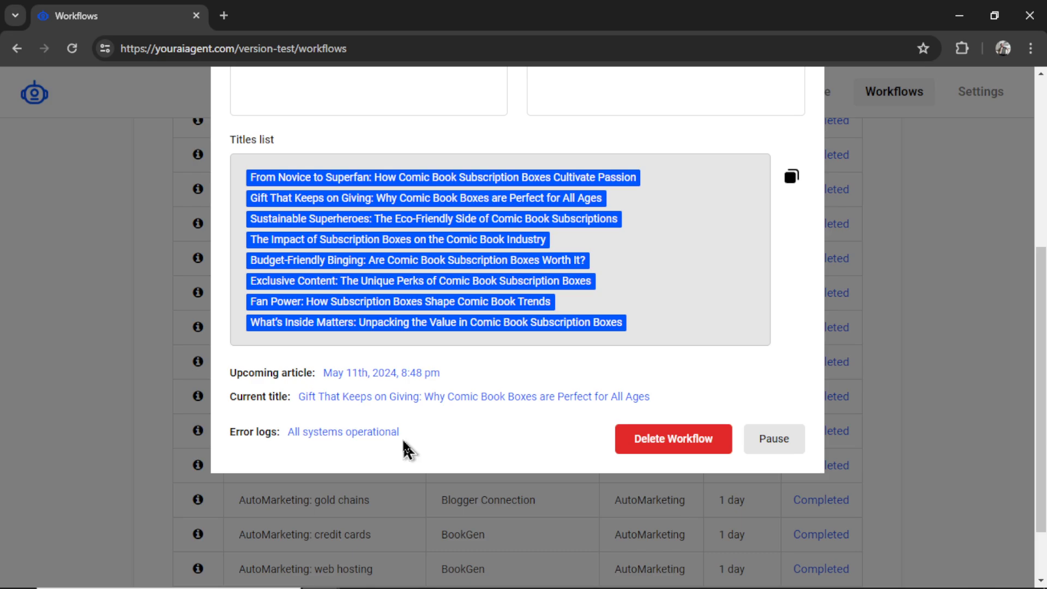
drag(404, 431, 229, 432)
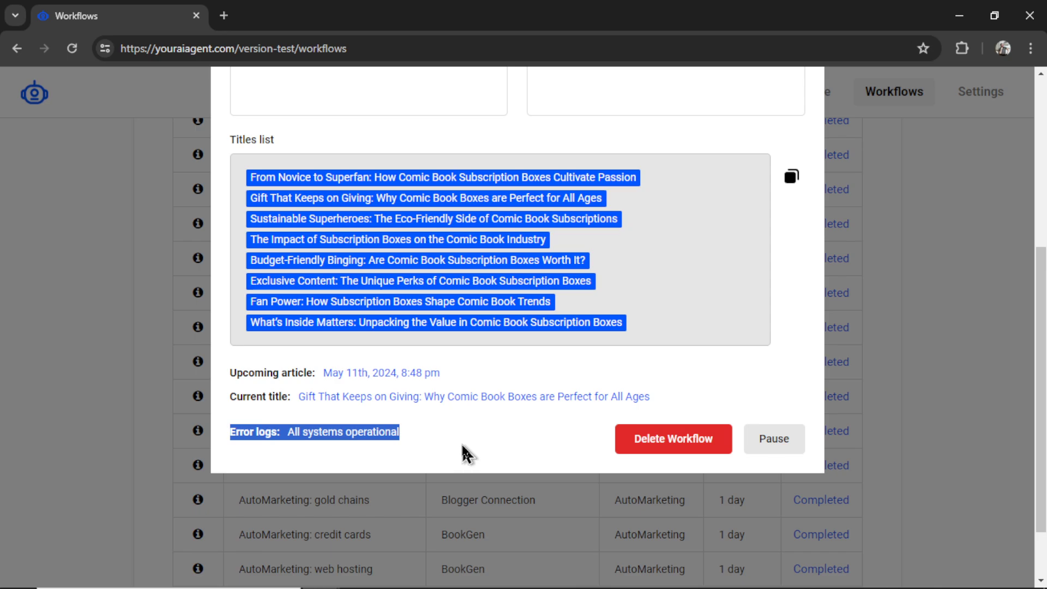
click(463, 453)
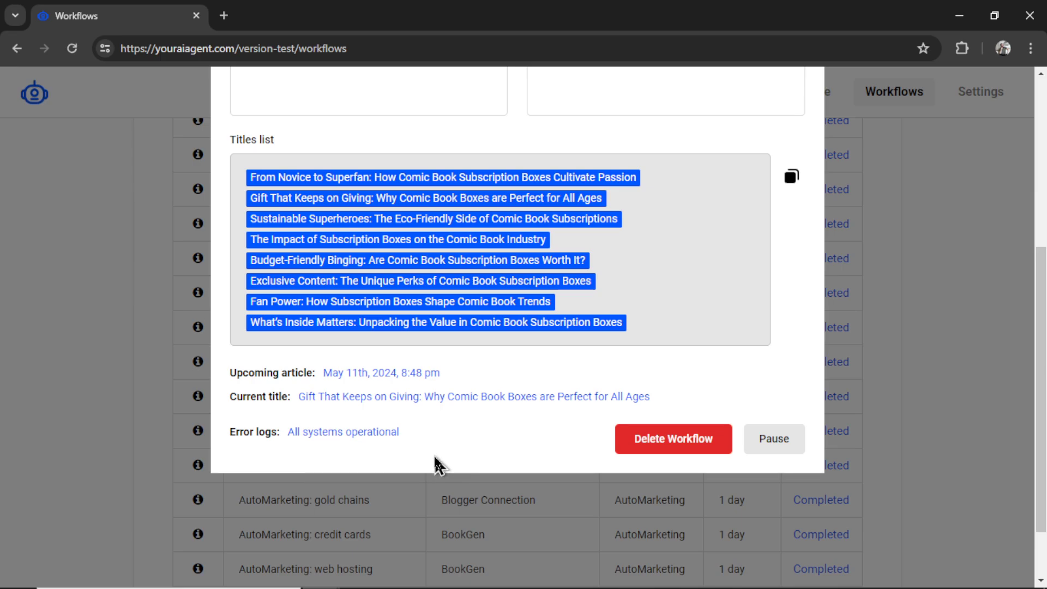
click(436, 475)
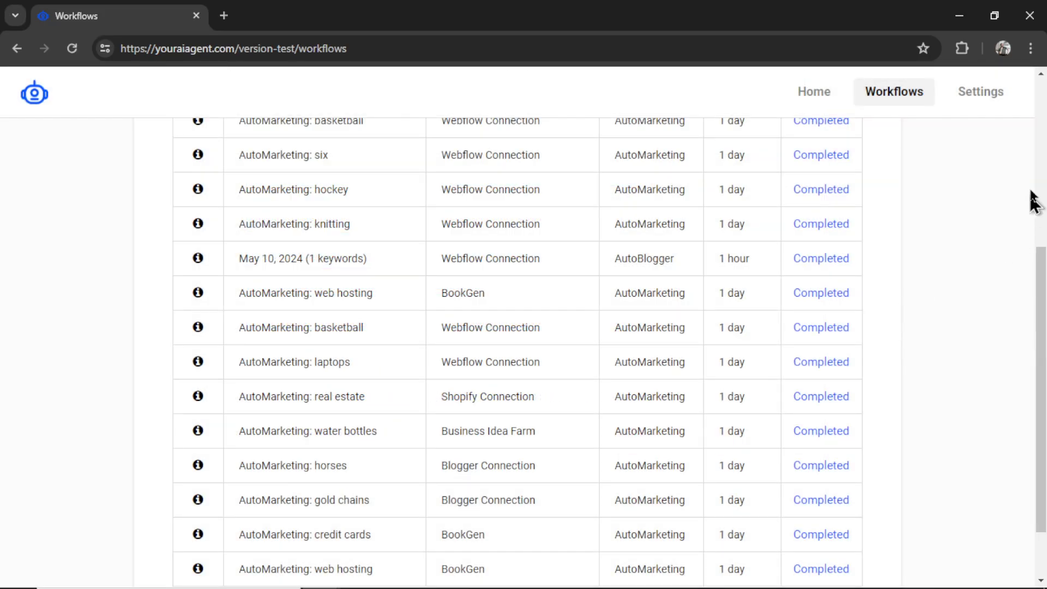
click(989, 101)
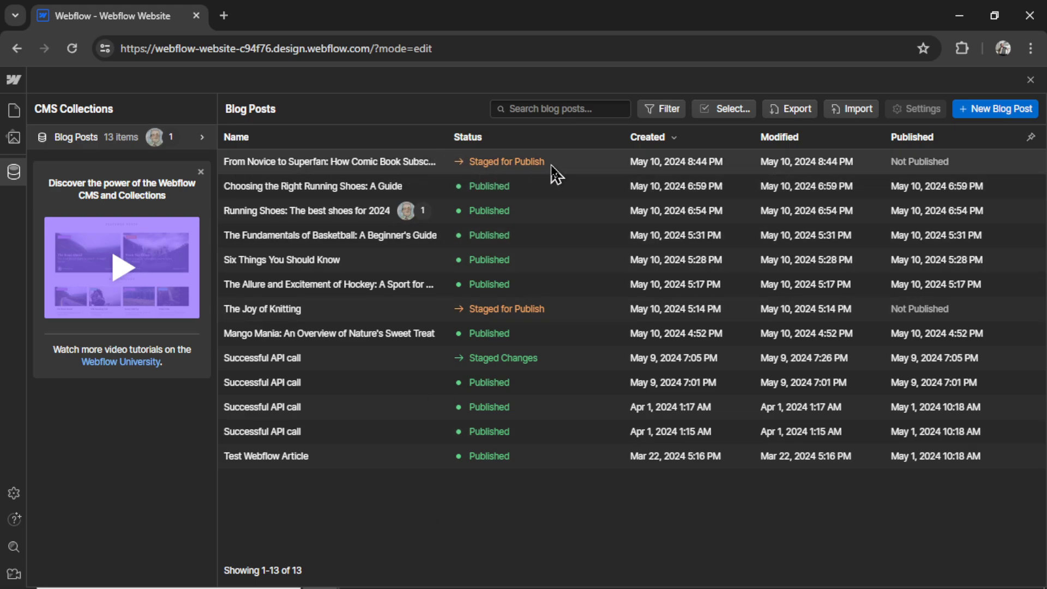
Open the 'From Novice to Superfan…' Webflow post and read through its generated ComicBox body text
click(376, 163)
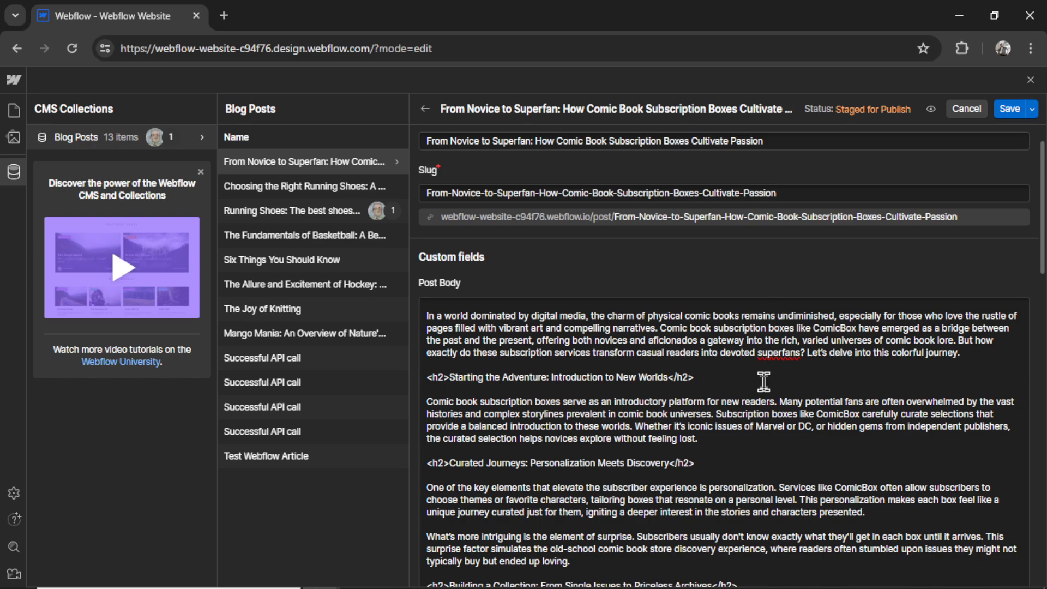
scroll(818, 561, down, 2)
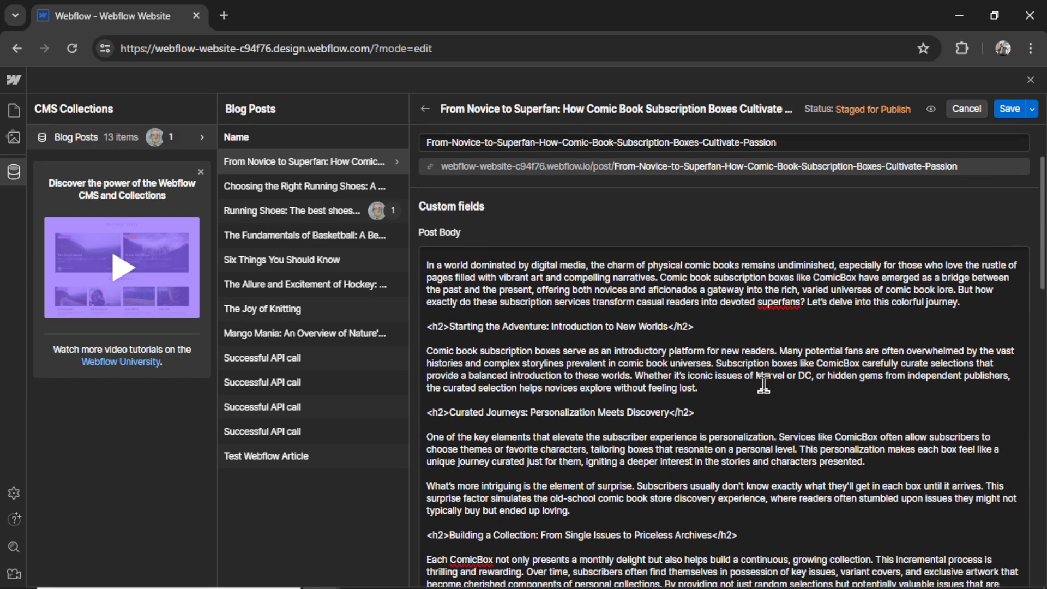
scroll(763, 384, down, 4)
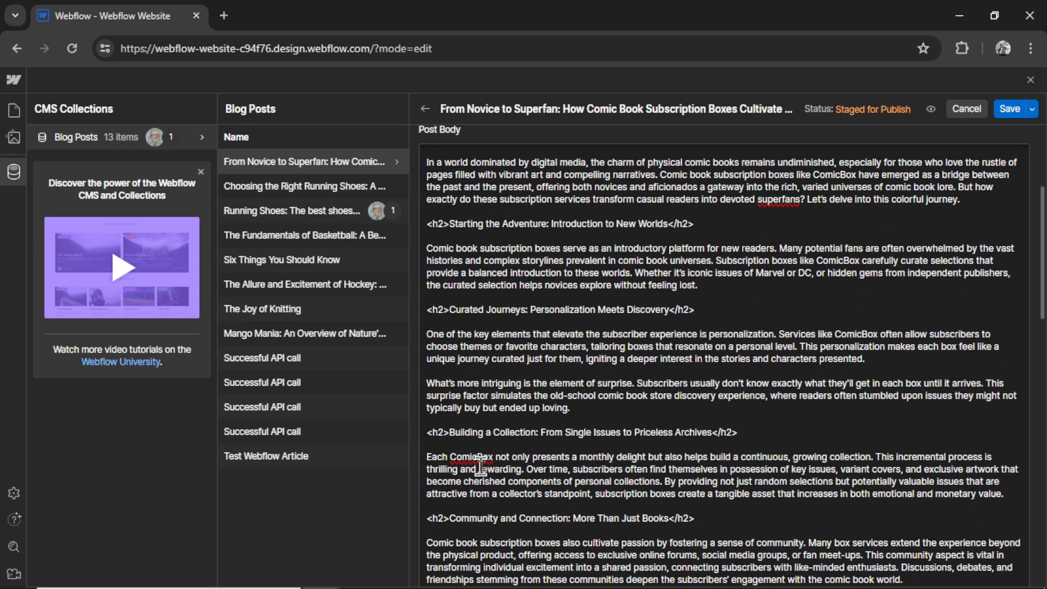
drag(495, 458, 450, 458)
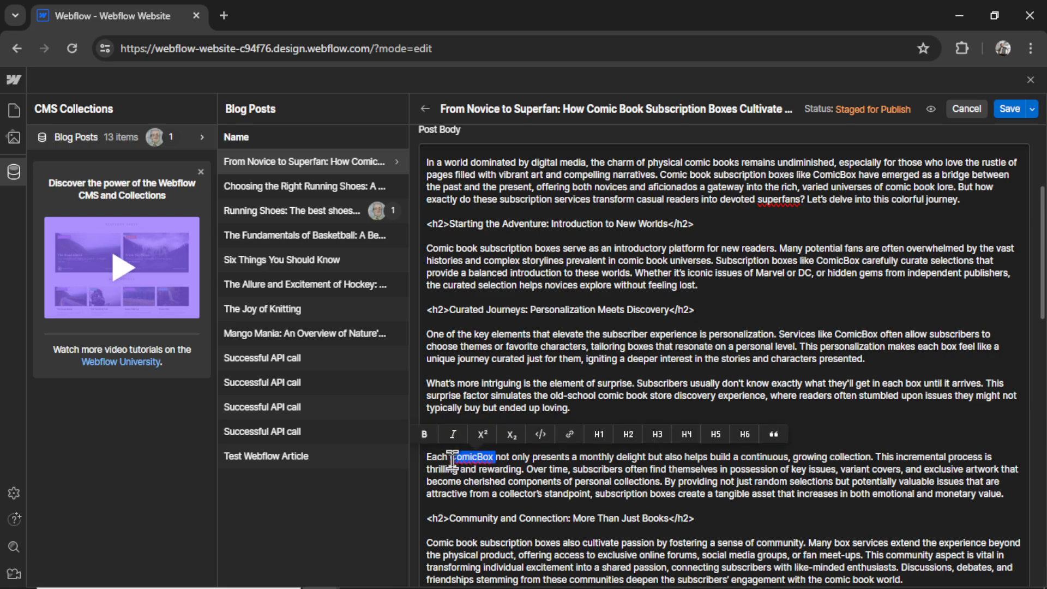